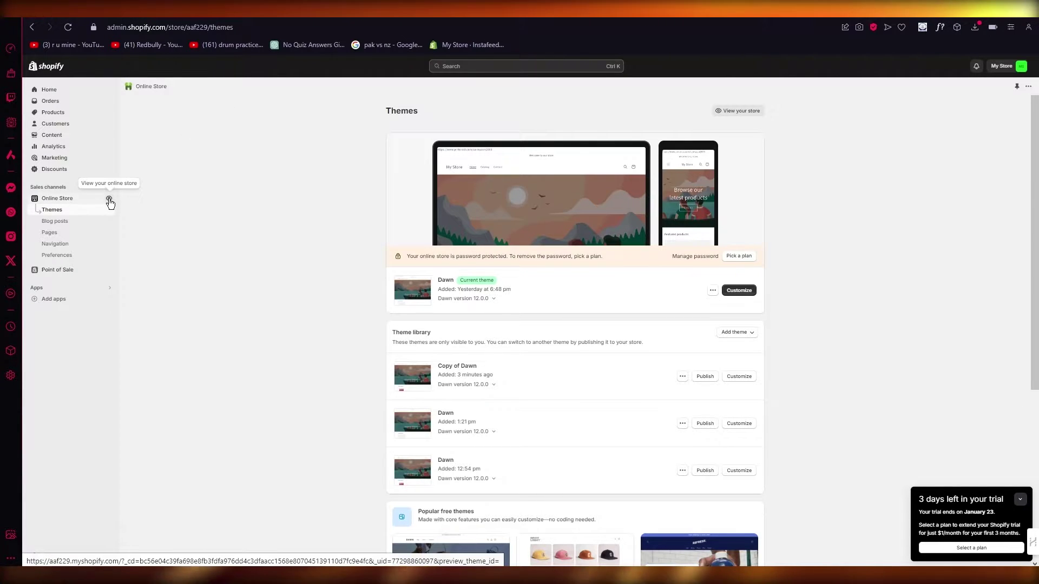
Preview the live online store from the Themes page, close the preview, and open store Settings
click(106, 187)
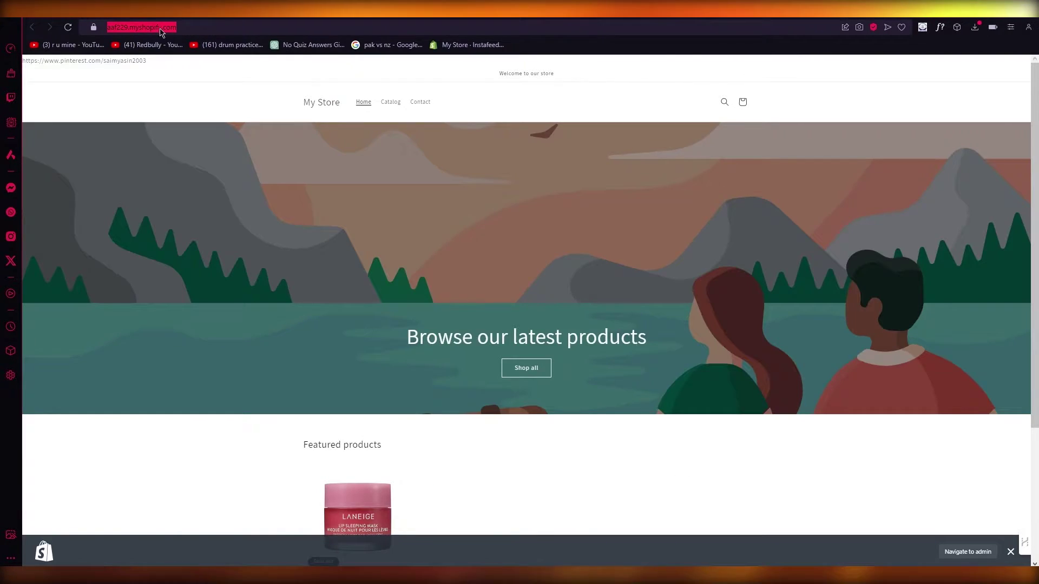
key(ctrl+w)
click(60, 549)
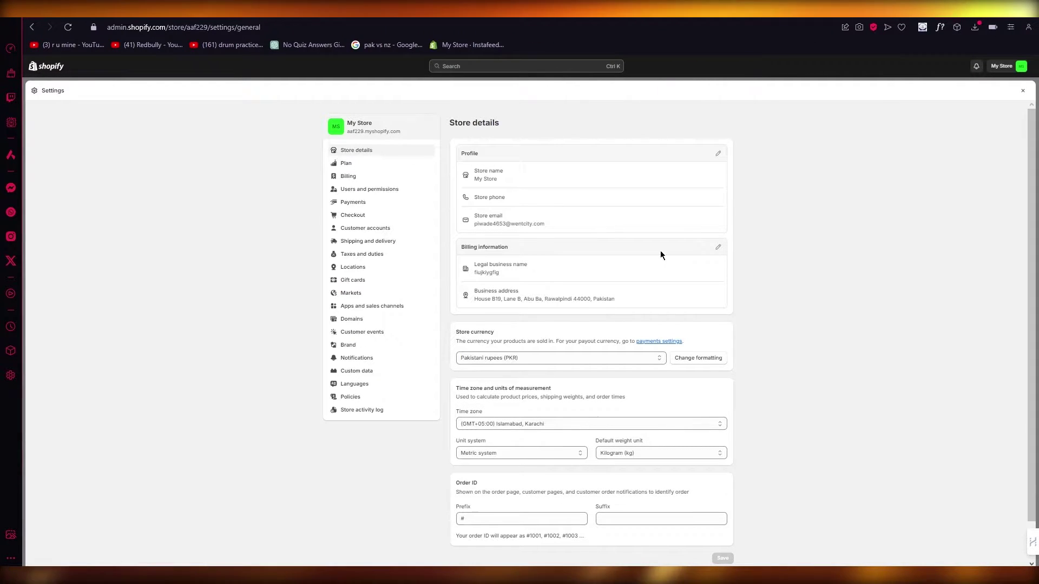
Review the store profile and email in Edit profile without saving, then go to Domains
click(717, 153)
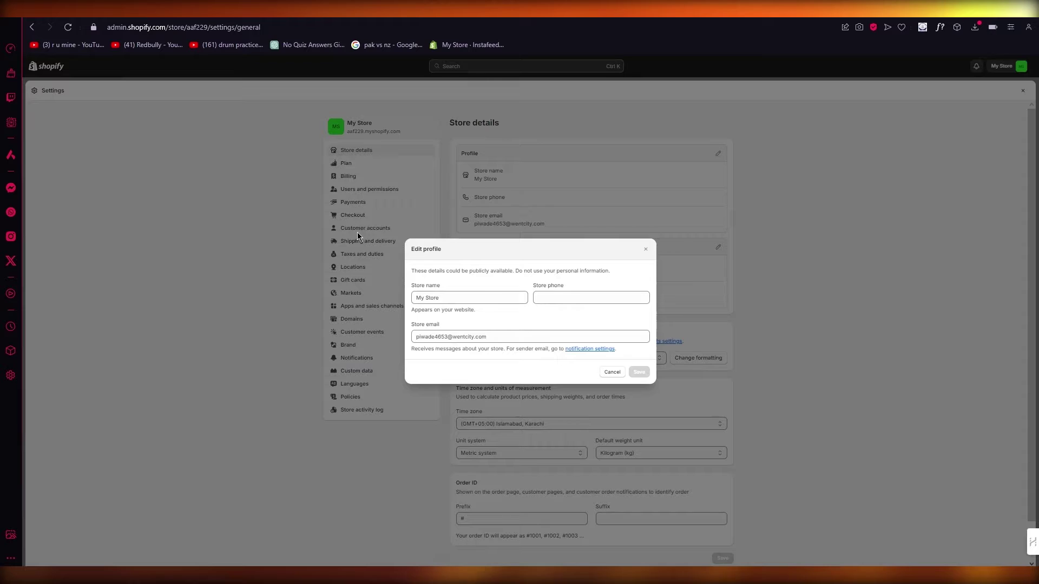
triple_click(520, 336)
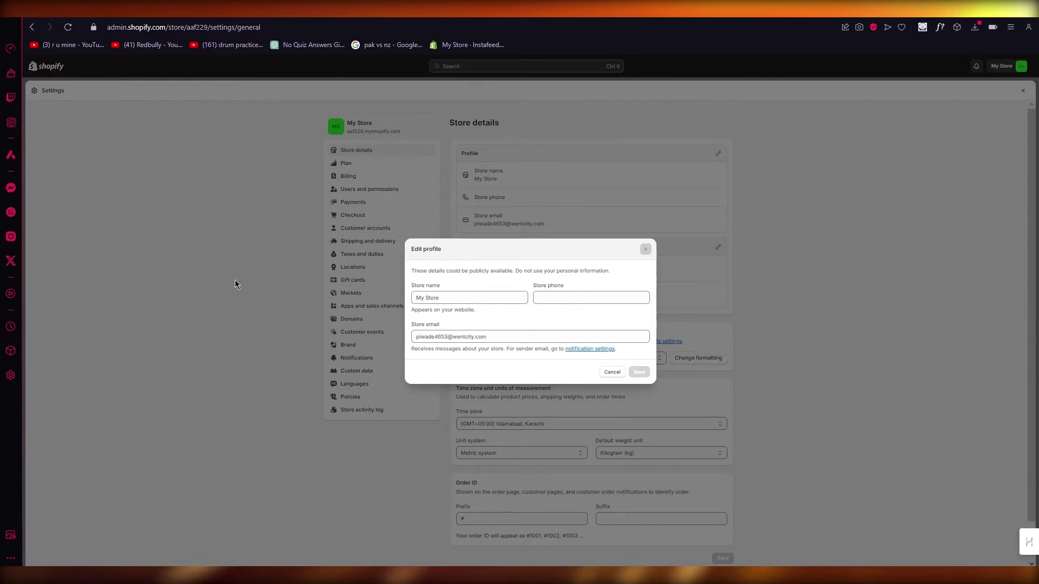
key(Escape)
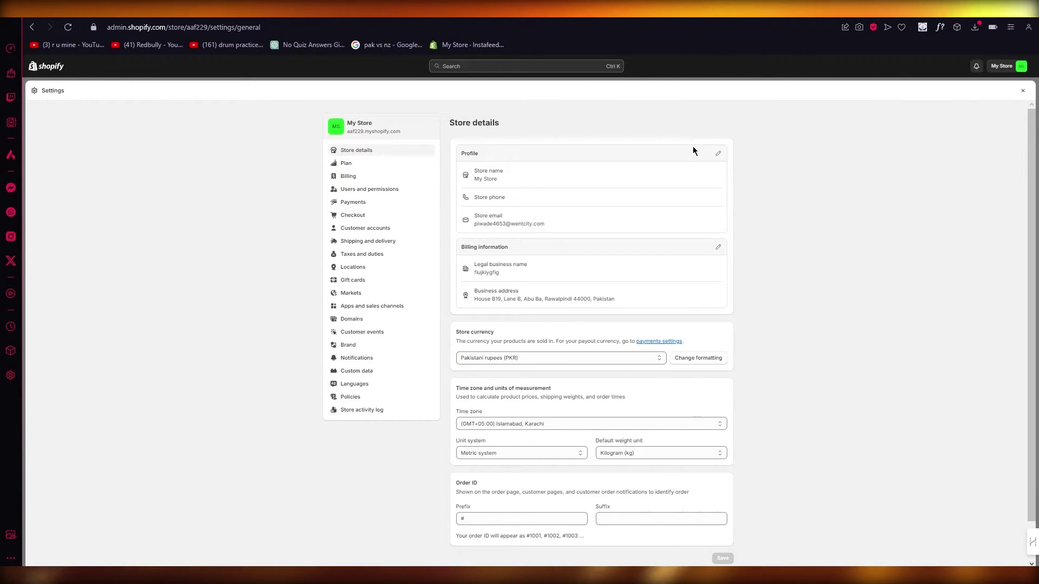
click(717, 154)
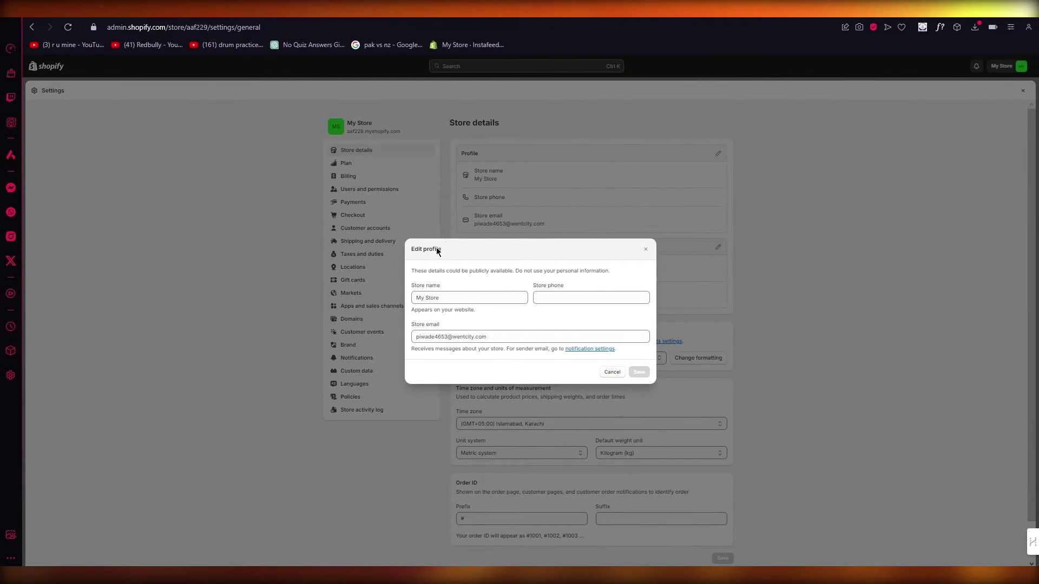
click(478, 177)
click(355, 318)
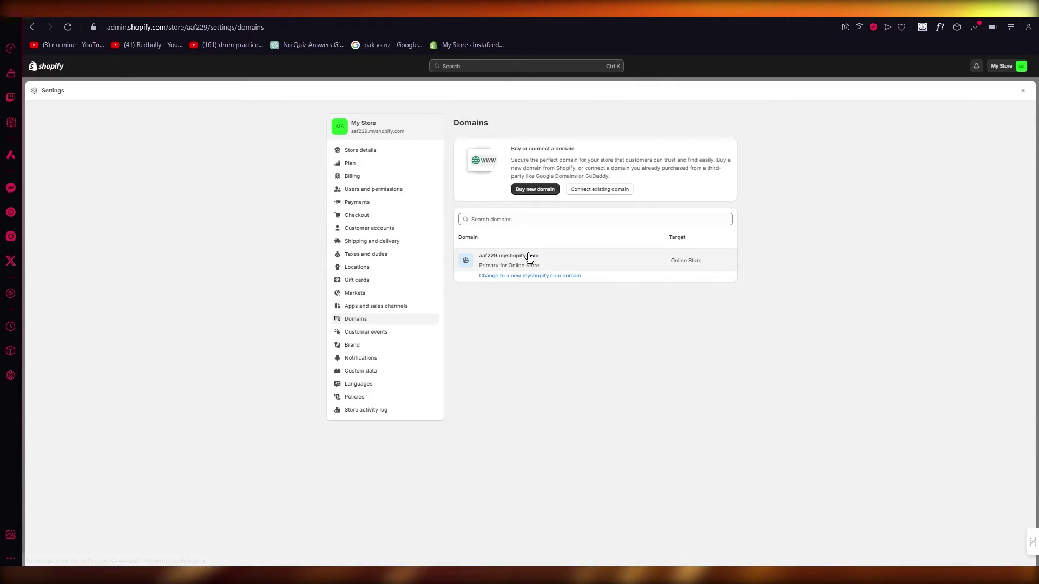
Select the aaf229.myshopify.com domain and switch back to the storefront tab
drag(539, 256, 459, 237)
click(222, 18)
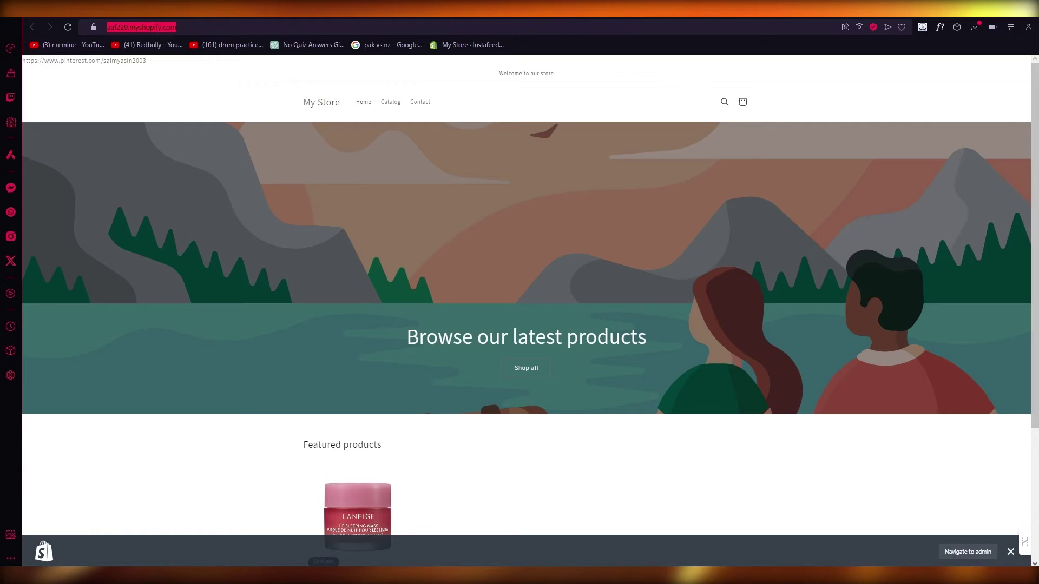
Paste and load the copied aaf229.myshopify.com address in a new Opera GX tab
key(ctrl+t)
text(https://aaf229.myshopify.com)
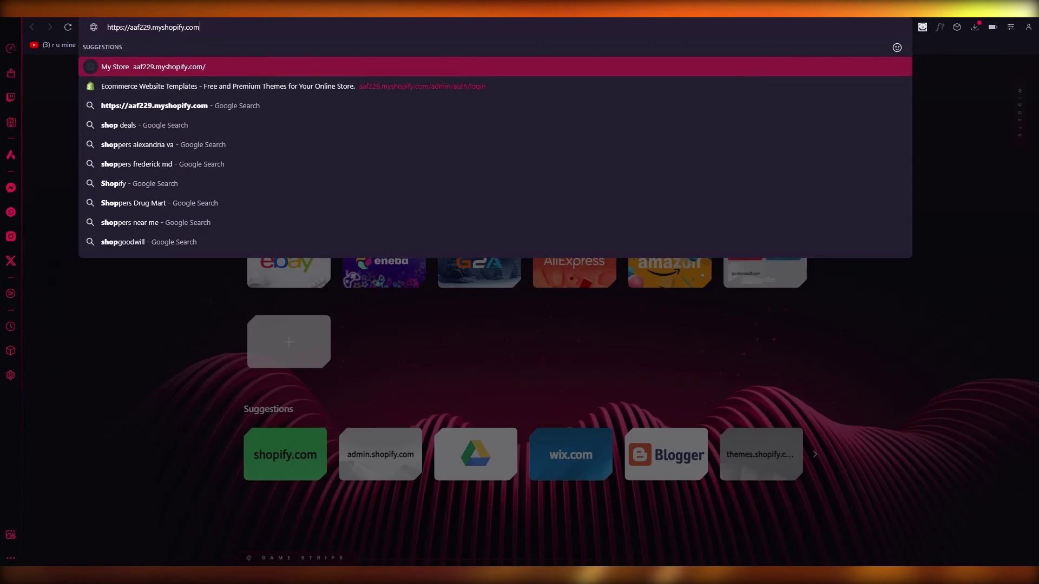
key(Return)
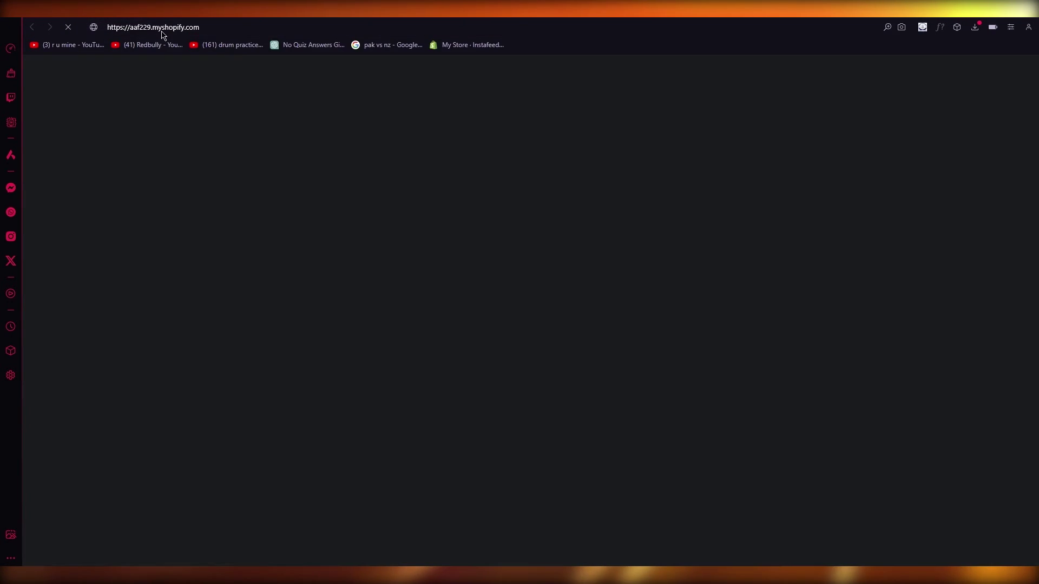